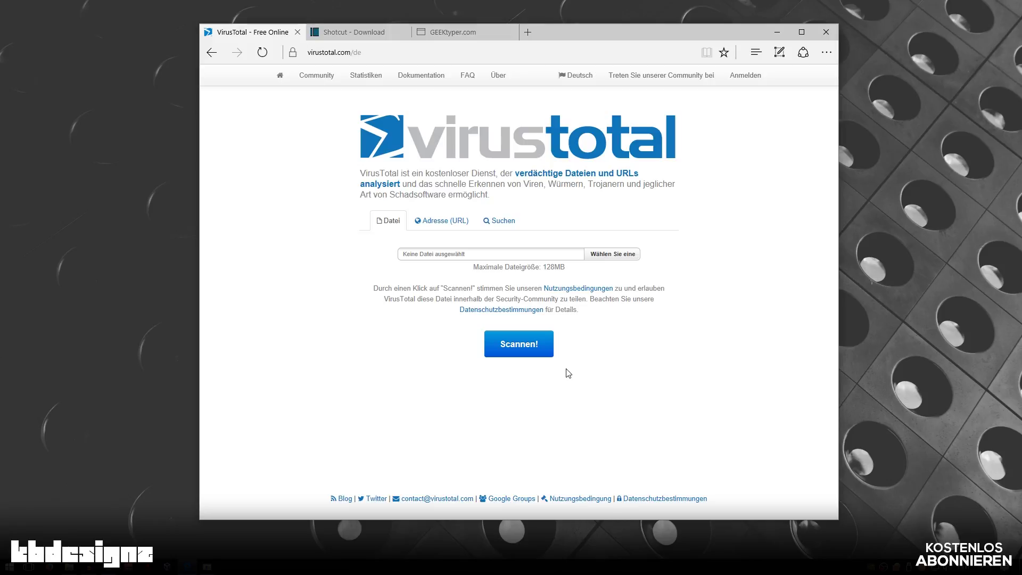
# Bring up the Shotcut download page and scroll to the version 17.03 Windows installers.
pyautogui.click(359, 31)
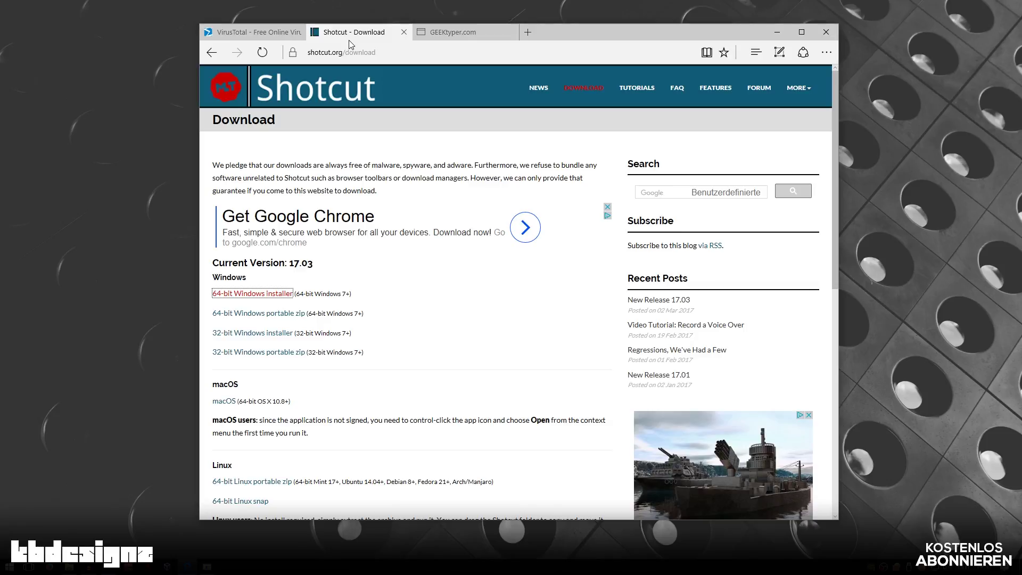
pyautogui.scroll(-2, 399, 80)
pyautogui.scroll(-3, 398, 88)
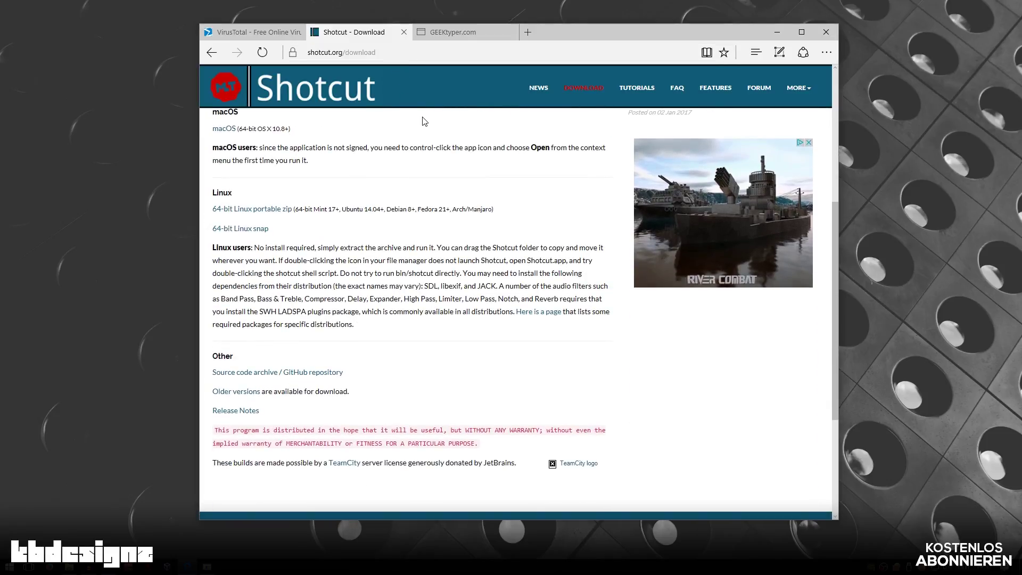
pyautogui.scroll(5, 415, 106)
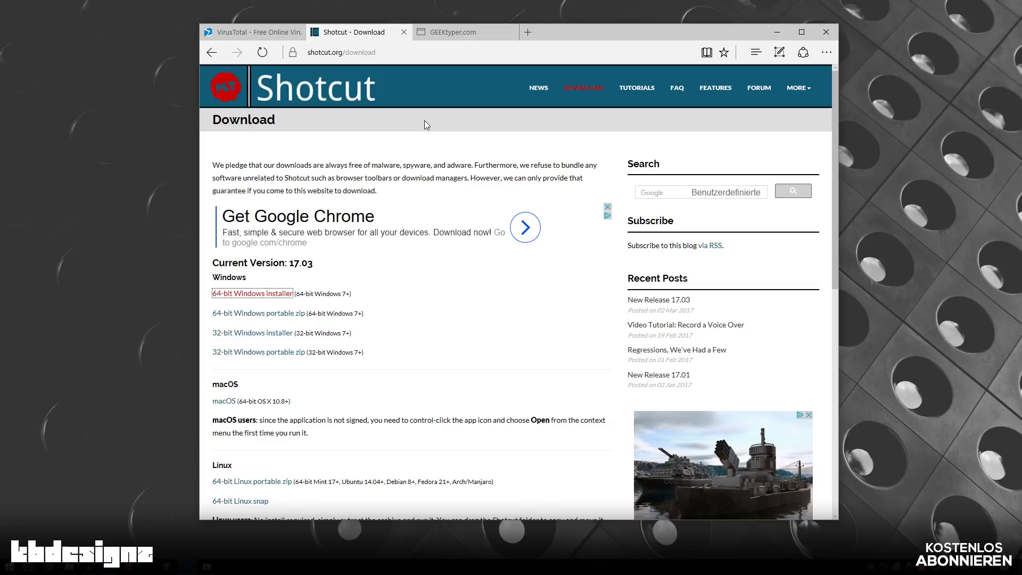
pyautogui.scroll(-1, 436, 139)
pyautogui.scroll(1, 444, 128)
pyautogui.scroll(-1, 506, 122)
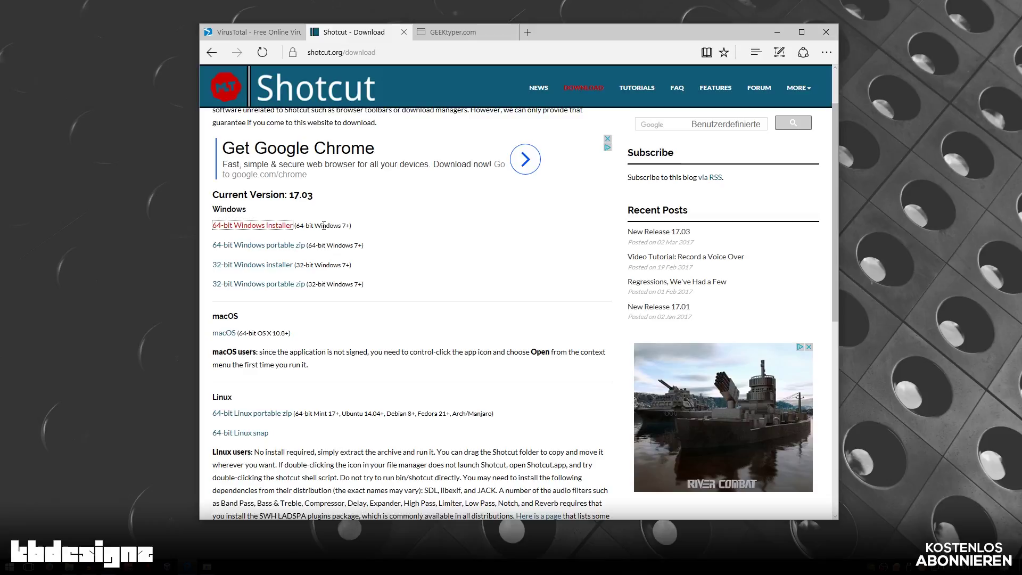
pyautogui.rightClick(266, 226)
# Copy the link address of the 64-bit Windows installer.
pyautogui.click(282, 211)
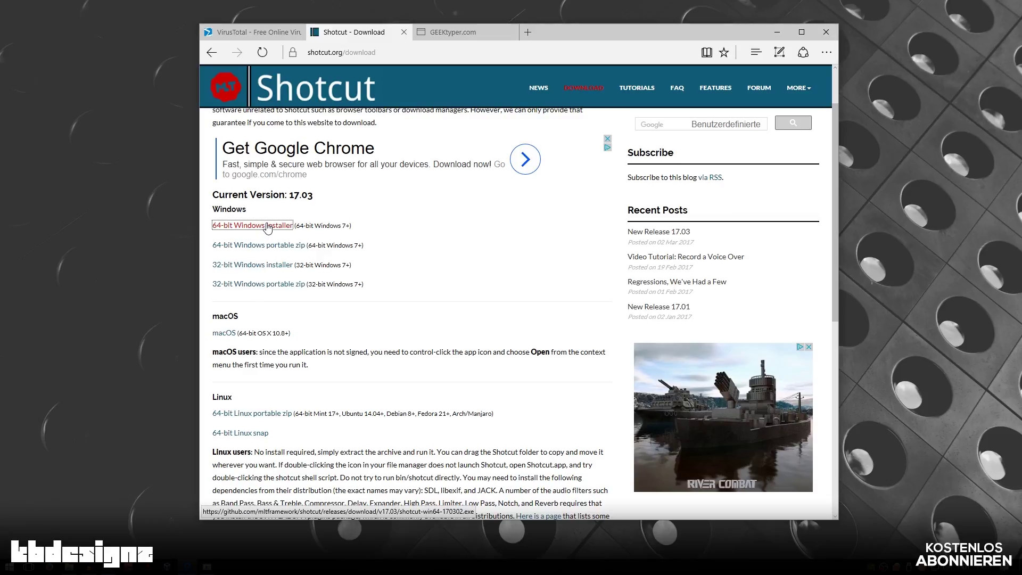
pyautogui.rightClick(266, 227)
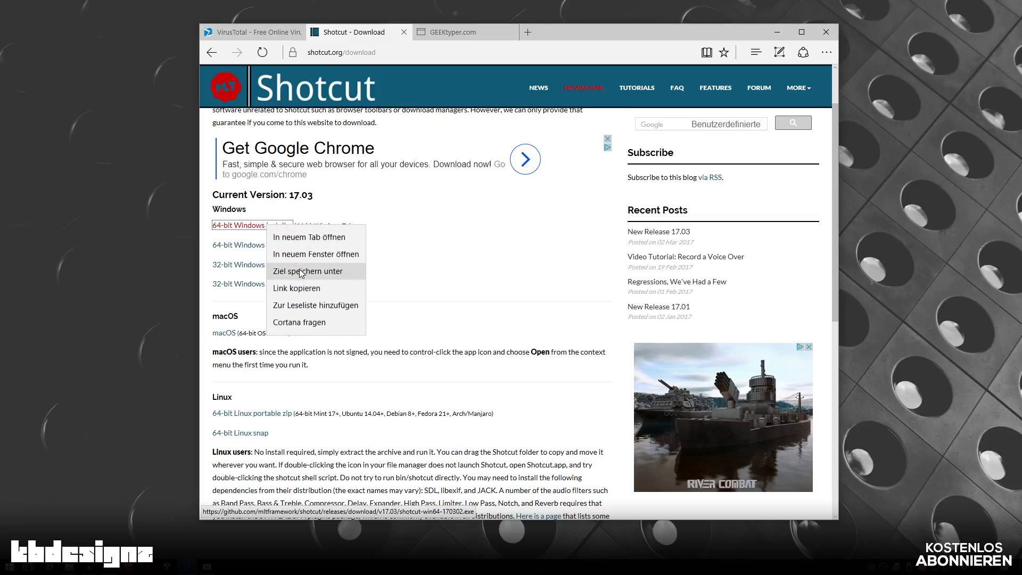
pyautogui.click(300, 288)
# Submit the copied installer link as a VirusTotal URL scan, which reports 0/64.
pyautogui.hotkey('ctrl', 'shift', 'Tab')
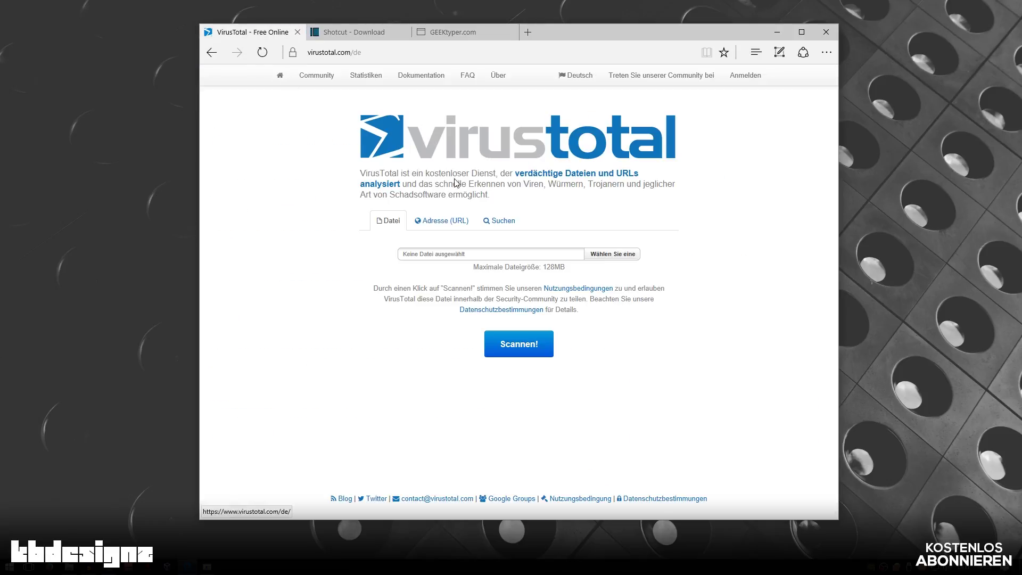
pyautogui.click(426, 228)
pyautogui.click(447, 254)
pyautogui.rightClick(448, 254)
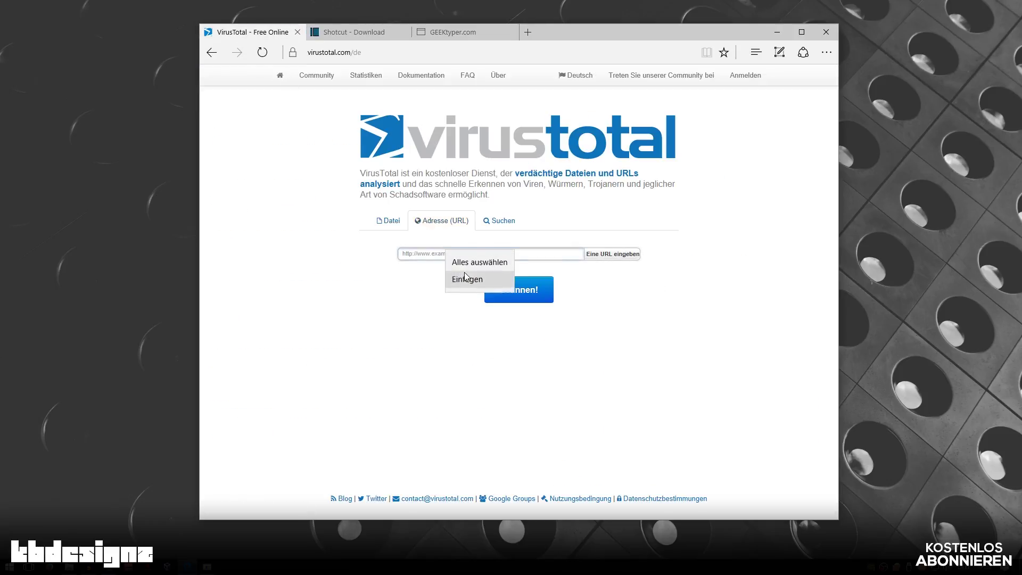
pyautogui.click(453, 273)
pyautogui.click(534, 290)
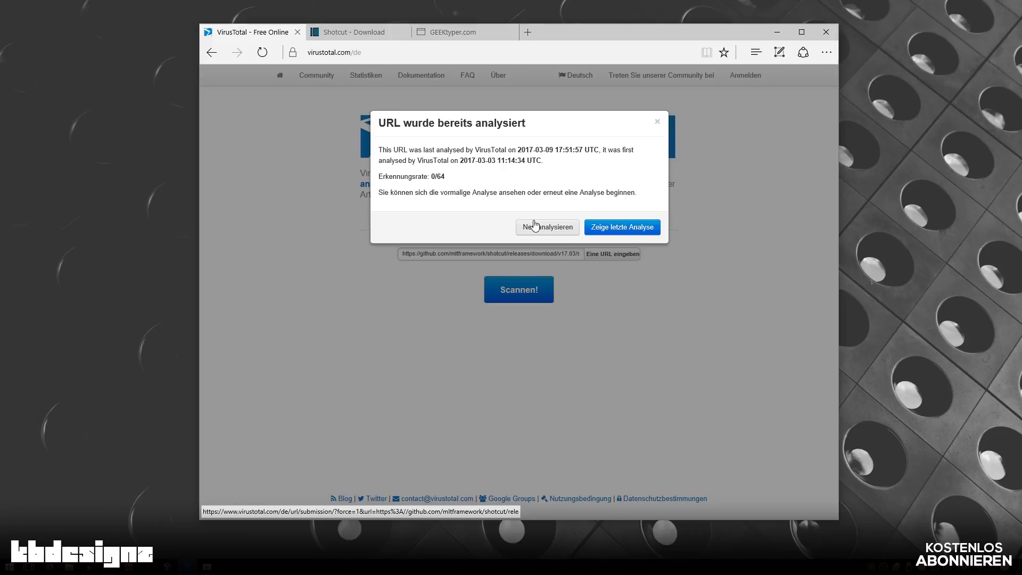
# Rescan the Shotcut installer link and scroll through its 0/64 detection results.
pyautogui.click(540, 227)
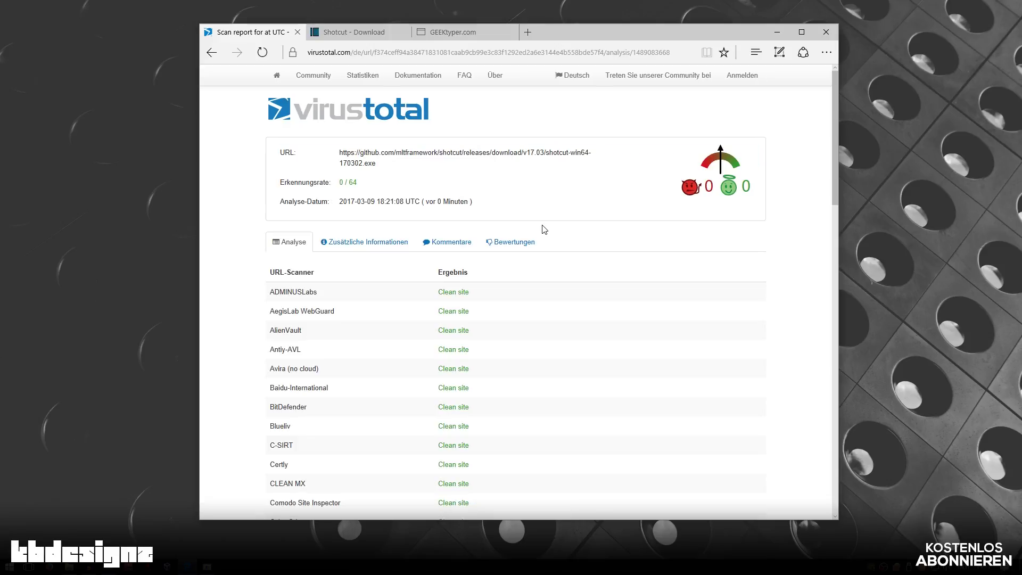
pyautogui.scroll(-3, 544, 229)
pyautogui.scroll(3, 544, 229)
pyautogui.scroll(-2, 544, 229)
pyautogui.scroll(-2, 544, 229)
pyautogui.scroll(3, 544, 229)
pyautogui.scroll(-3, 554, 229)
pyautogui.scroll(-4, 569, 224)
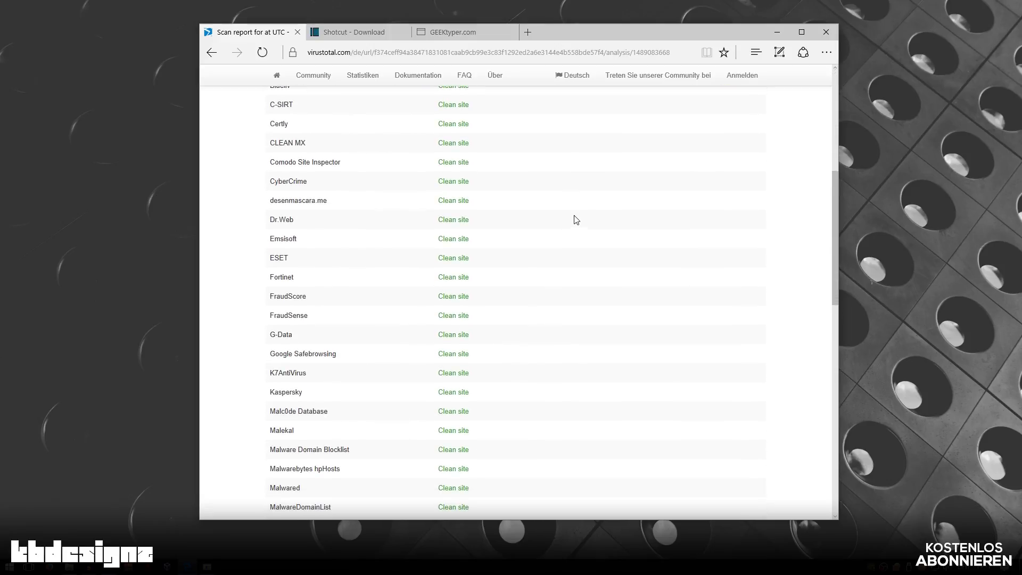
pyautogui.scroll(-3, 576, 219)
pyautogui.scroll(-3, 576, 220)
pyautogui.scroll(-3, 576, 218)
pyautogui.scroll(-3, 577, 216)
pyautogui.scroll(1, 576, 216)
pyautogui.scroll(6, 573, 216)
pyautogui.scroll(5, 573, 216)
pyautogui.scroll(3, 582, 218)
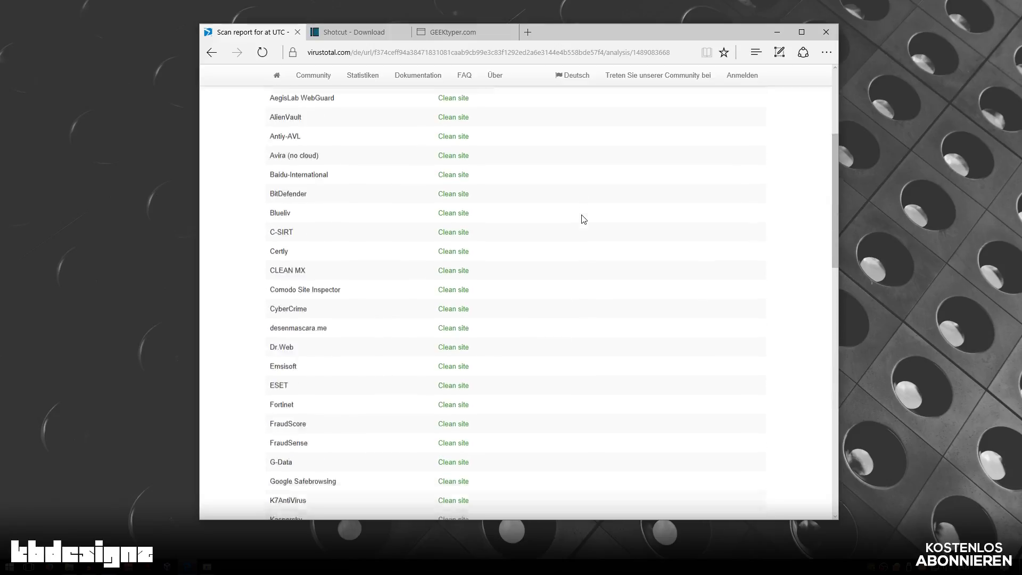
pyautogui.scroll(3, 583, 220)
pyautogui.scroll(-3, 586, 213)
pyautogui.scroll(-3, 588, 210)
pyautogui.scroll(-5, 592, 213)
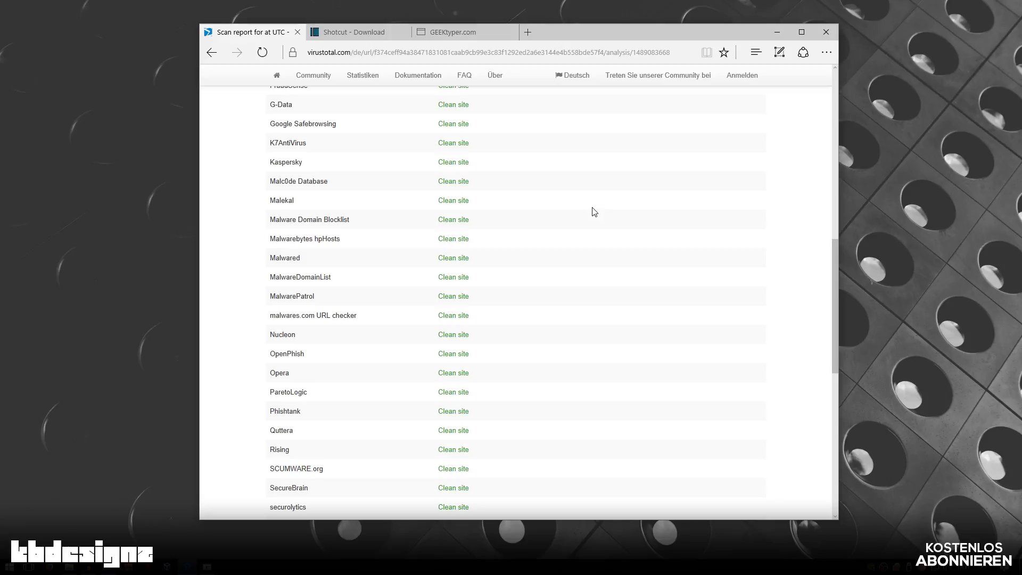
# Look over the all-clean scanner list again, then leave VirusTotal for the GEEKtyper tab.
pyautogui.scroll(-2, 595, 211)
pyautogui.scroll(5, 595, 212)
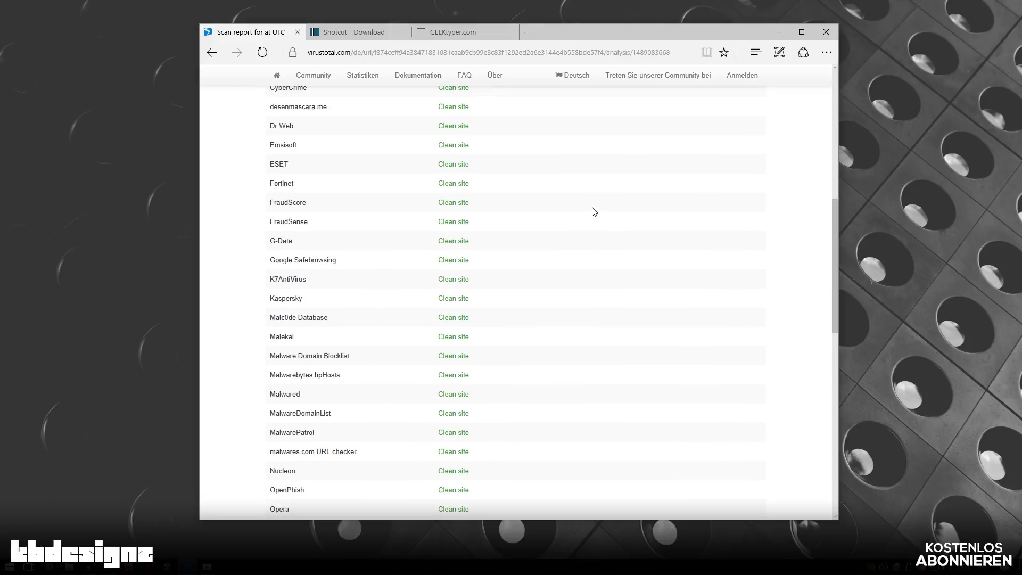
pyautogui.scroll(5, 594, 212)
pyautogui.scroll(2, 594, 212)
pyautogui.scroll(-5, 595, 212)
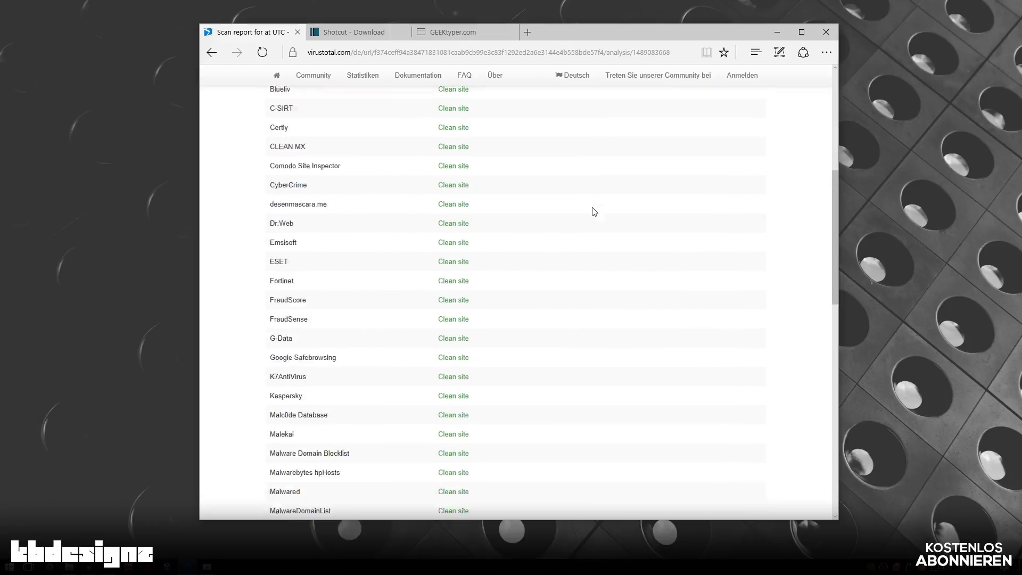
pyautogui.scroll(-4, 594, 212)
pyautogui.scroll(-5, 594, 212)
pyautogui.scroll(-4, 595, 211)
pyautogui.scroll(2, 594, 212)
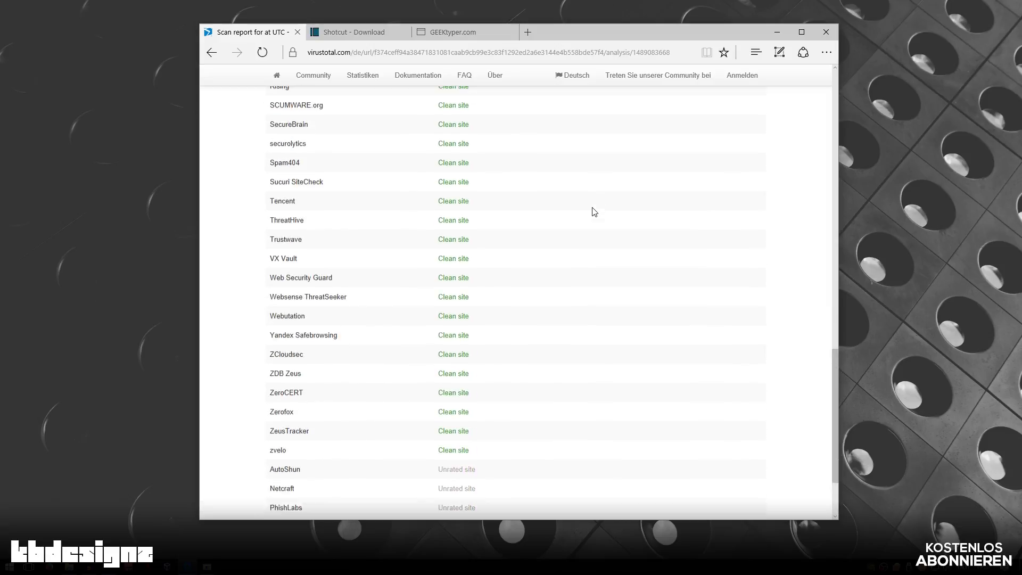
pyautogui.scroll(4, 595, 212)
pyautogui.scroll(1, 594, 212)
pyautogui.scroll(3, 595, 211)
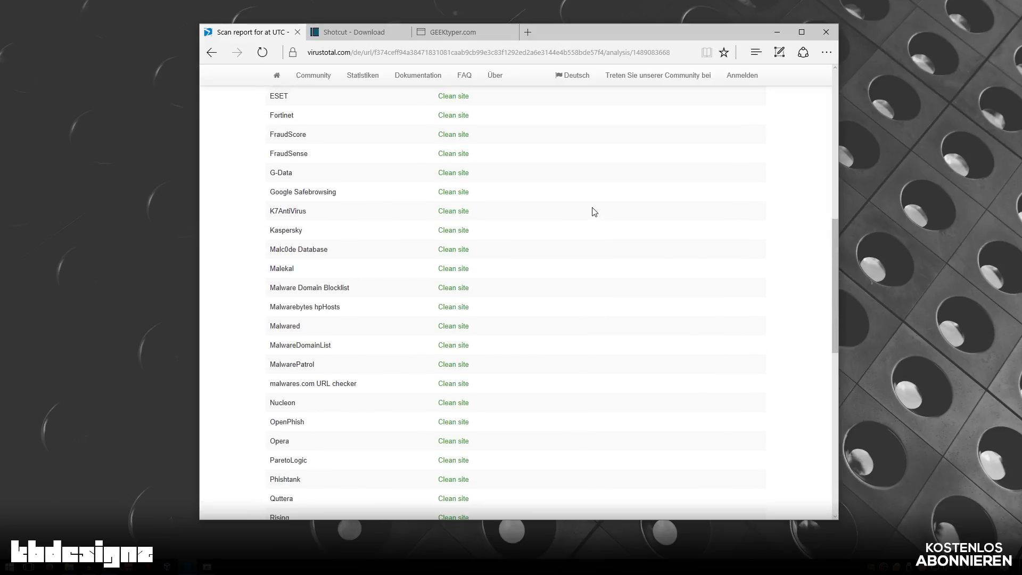
pyautogui.scroll(6, 595, 212)
pyautogui.scroll(1, 594, 212)
pyautogui.scroll(-4, 595, 212)
pyautogui.scroll(-2, 594, 212)
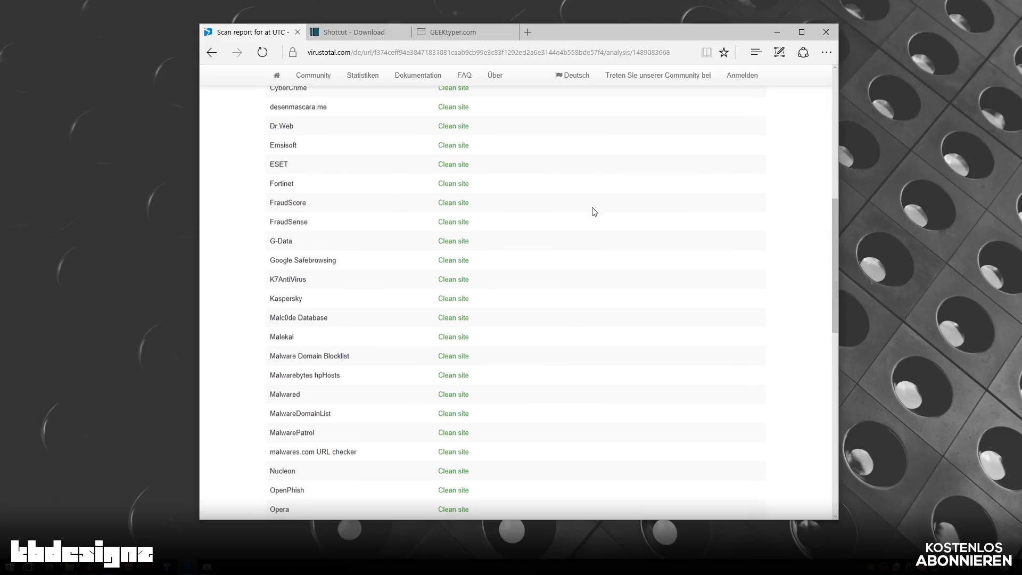
pyautogui.scroll(-1, 594, 212)
pyautogui.scroll(-1, 566, 209)
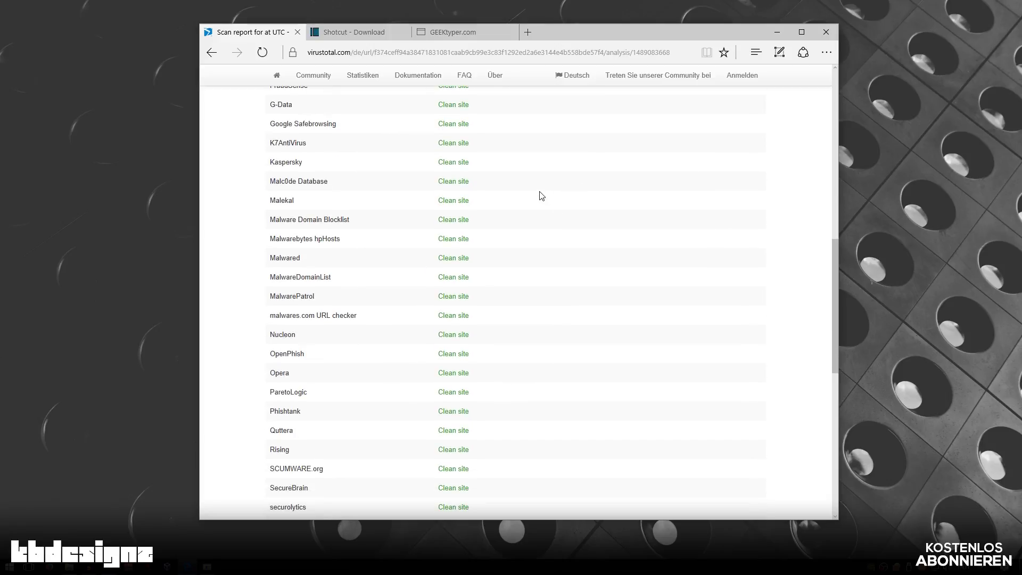
pyautogui.scroll(-1, 371, 187)
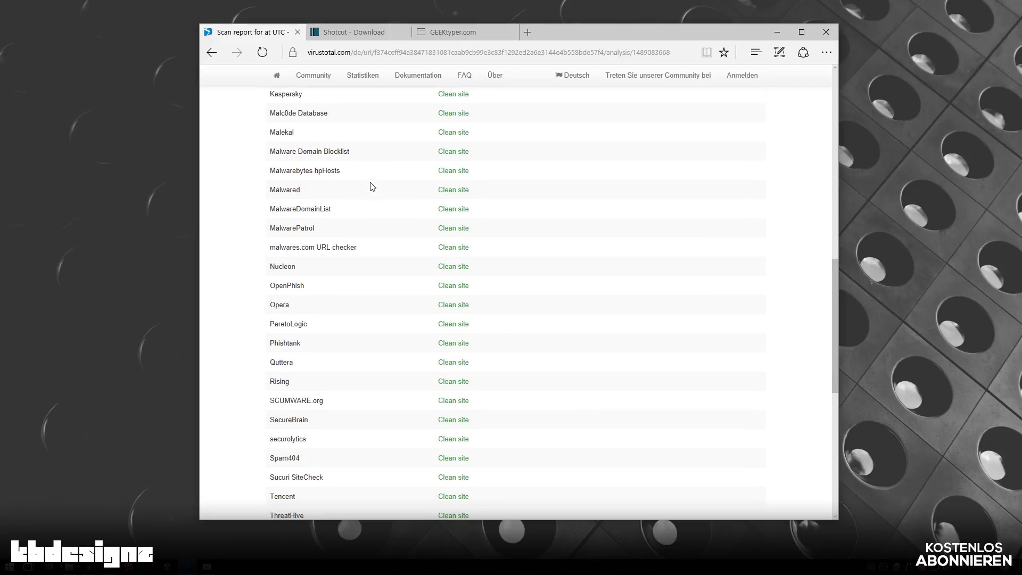
pyautogui.scroll(-3, 372, 186)
pyautogui.scroll(-1, 371, 186)
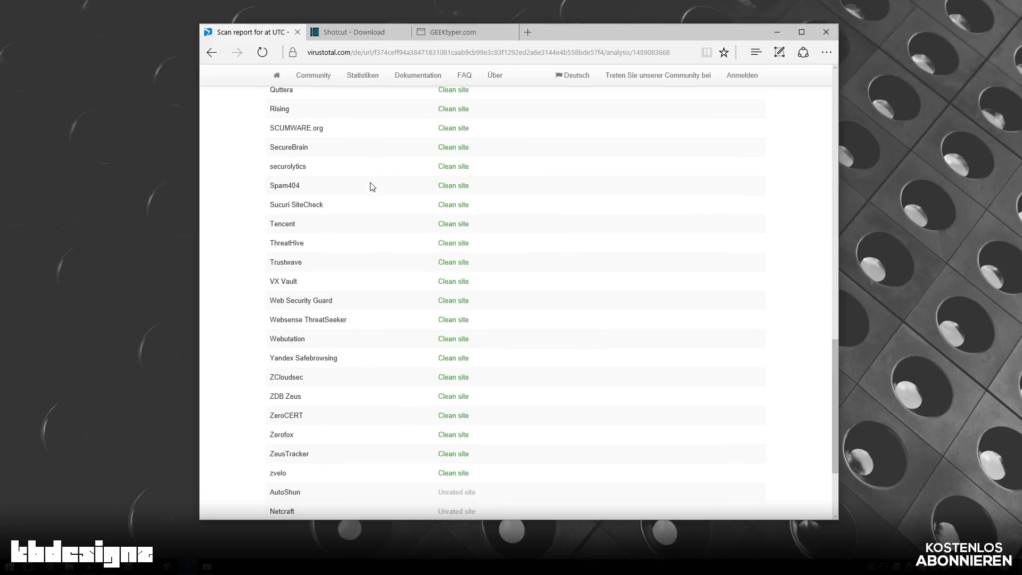
pyautogui.scroll(-1, 371, 187)
pyautogui.scroll(-1, 371, 187)
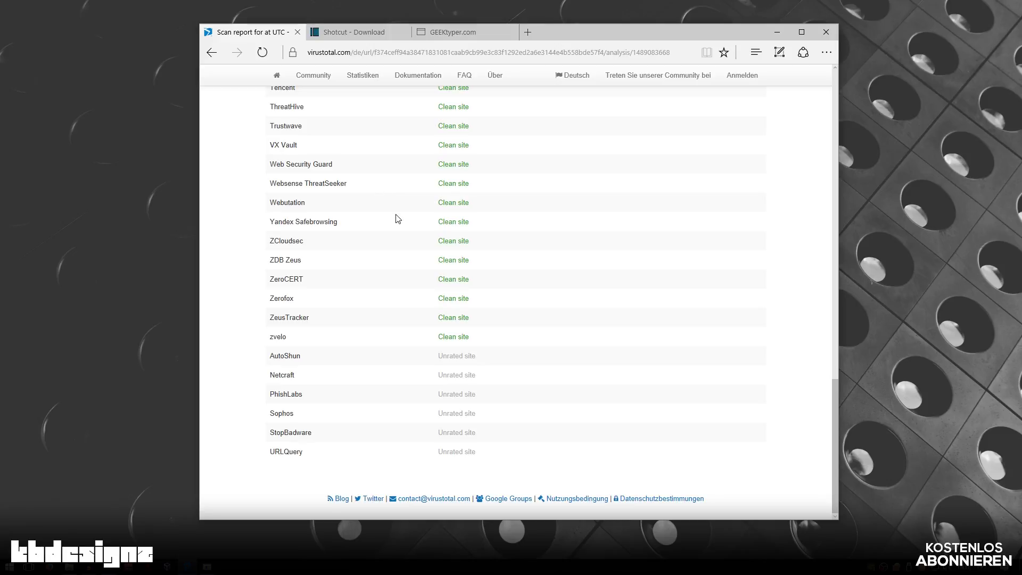
pyautogui.scroll(4, 401, 220)
pyautogui.scroll(3, 401, 220)
pyautogui.scroll(2, 400, 220)
pyautogui.scroll(1, 401, 220)
pyautogui.scroll(2, 401, 220)
pyautogui.scroll(2, 401, 220)
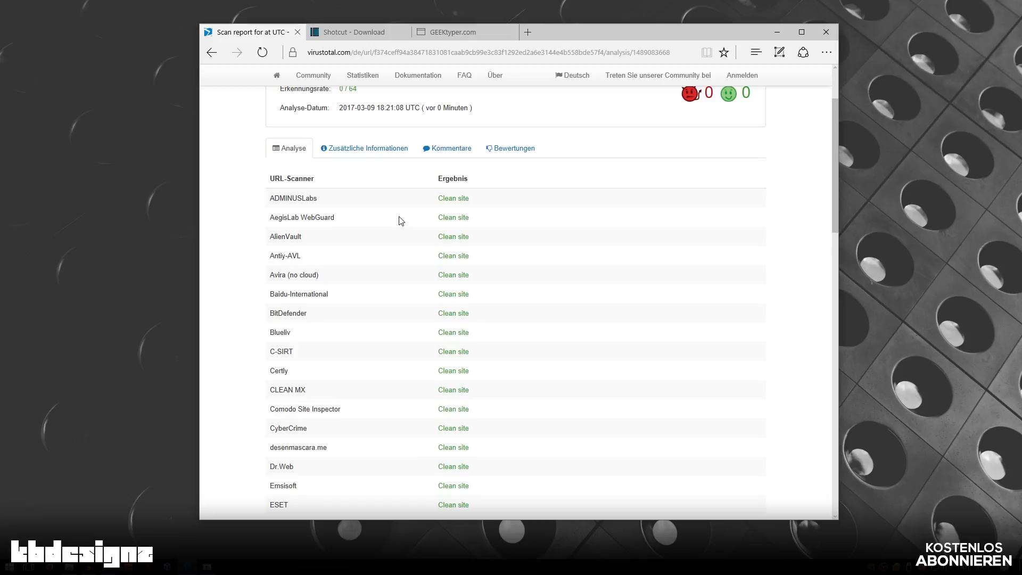
pyautogui.scroll(2, 401, 220)
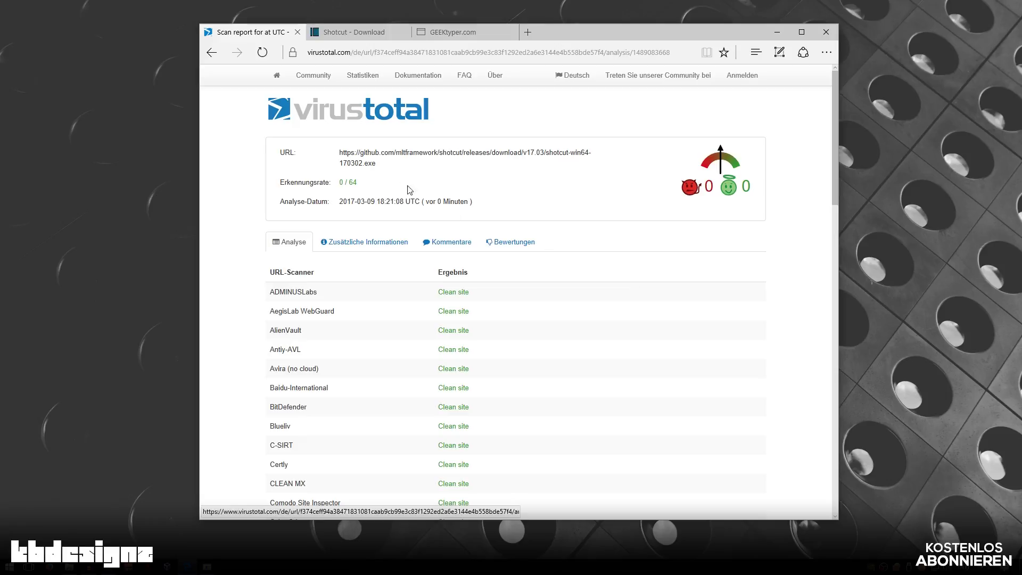
pyautogui.click(364, 120)
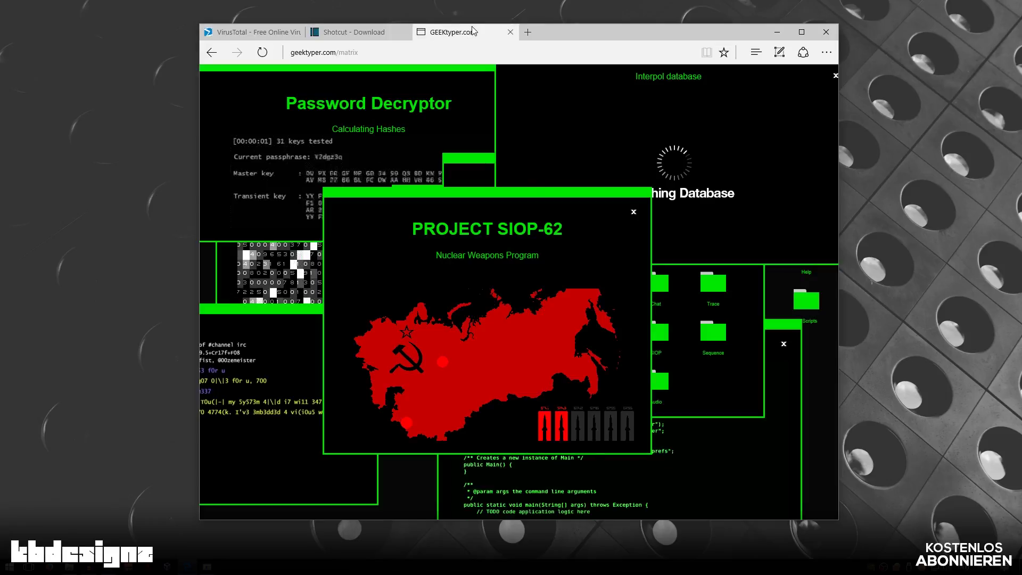
pyautogui.click(472, 28)
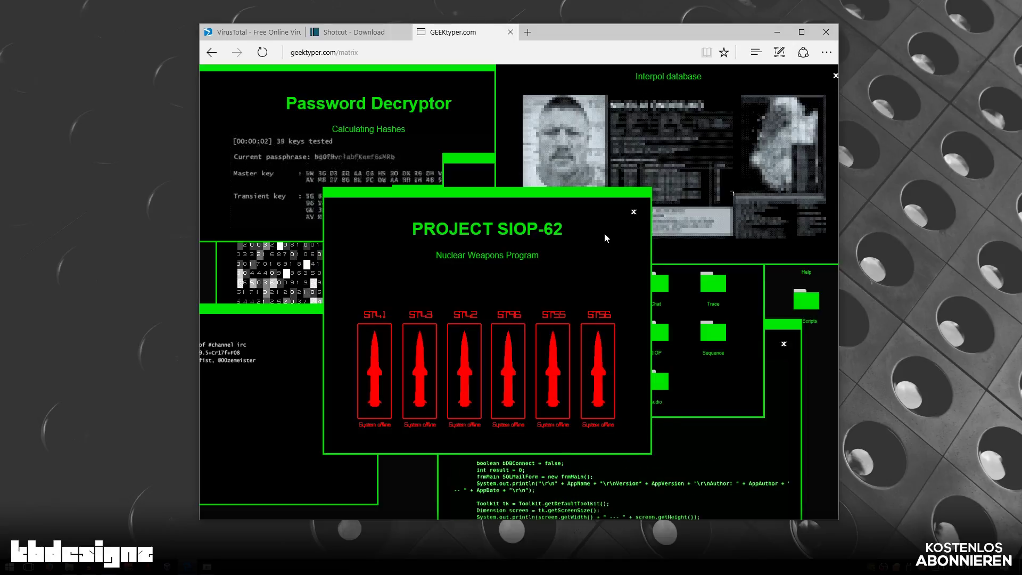
# Select the geektyper.com/matrix web address in the browser's address bar.
pyautogui.click(286, 52)
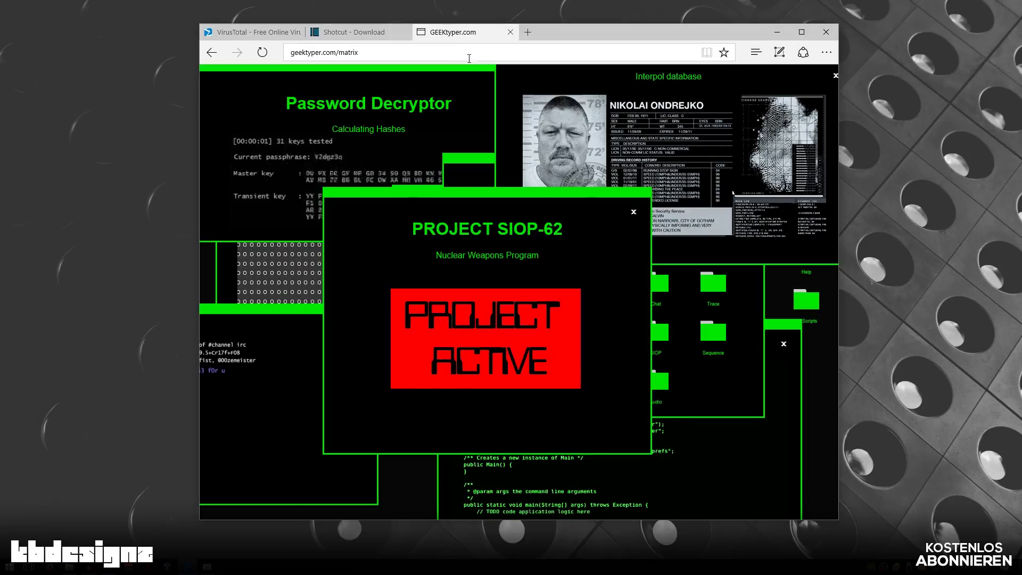
pyautogui.click(251, 32)
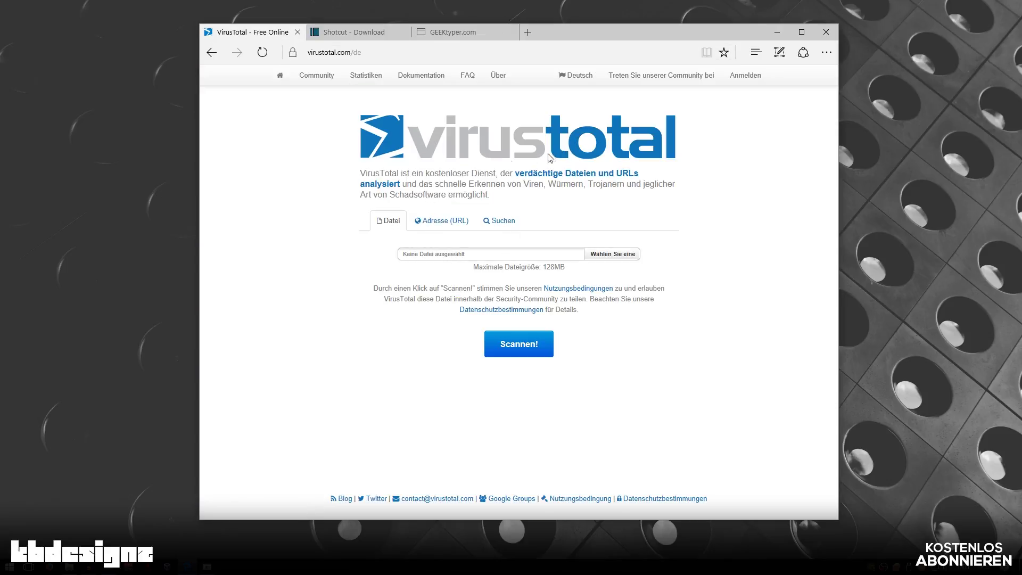
pyautogui.click(441, 221)
pyautogui.write('http://geektyper.com/matrix/')
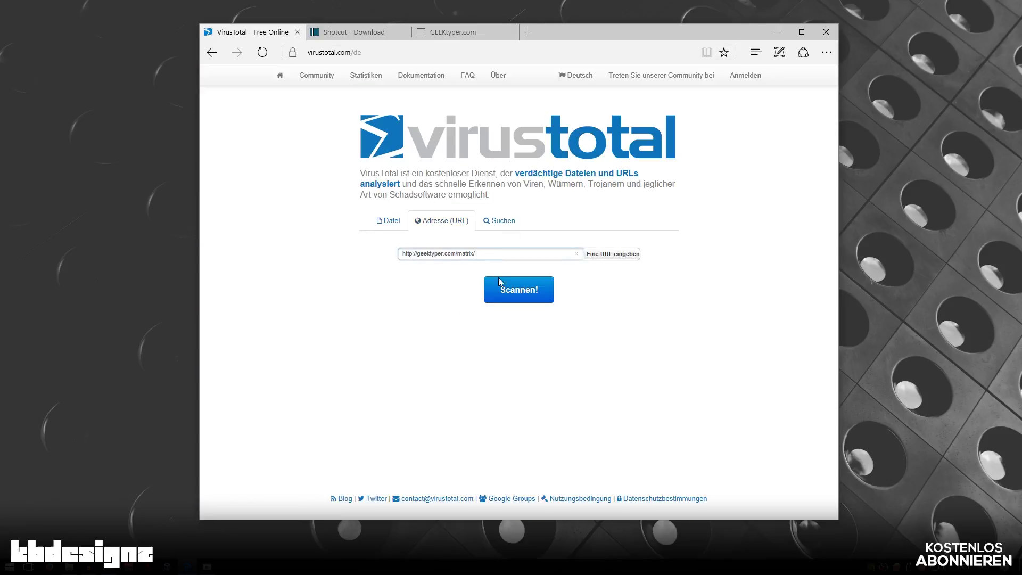
pyautogui.click(519, 292)
pyautogui.click(551, 229)
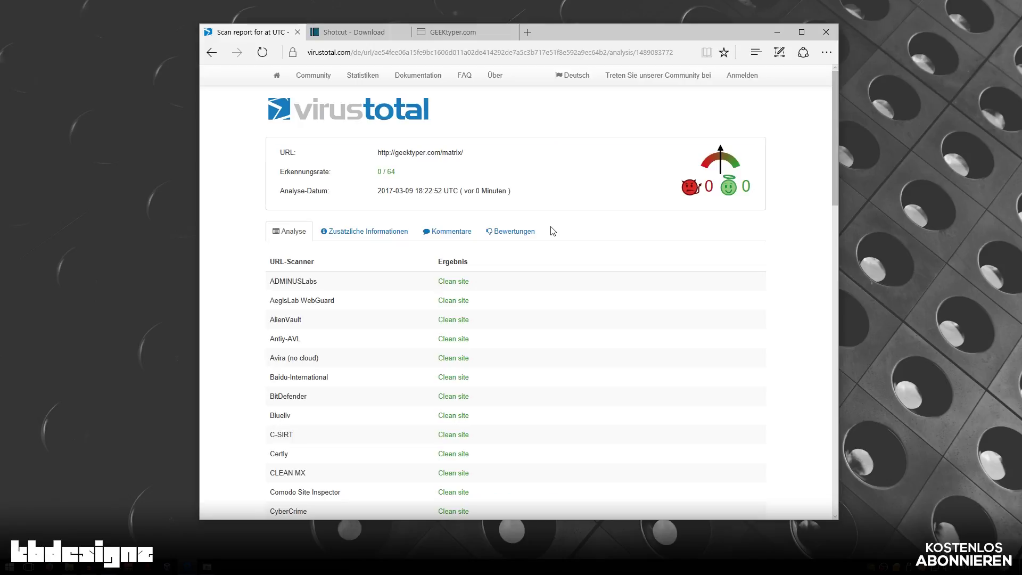
# Check the geektyper report's comments and scroll through its additional information.
pyautogui.click(456, 240)
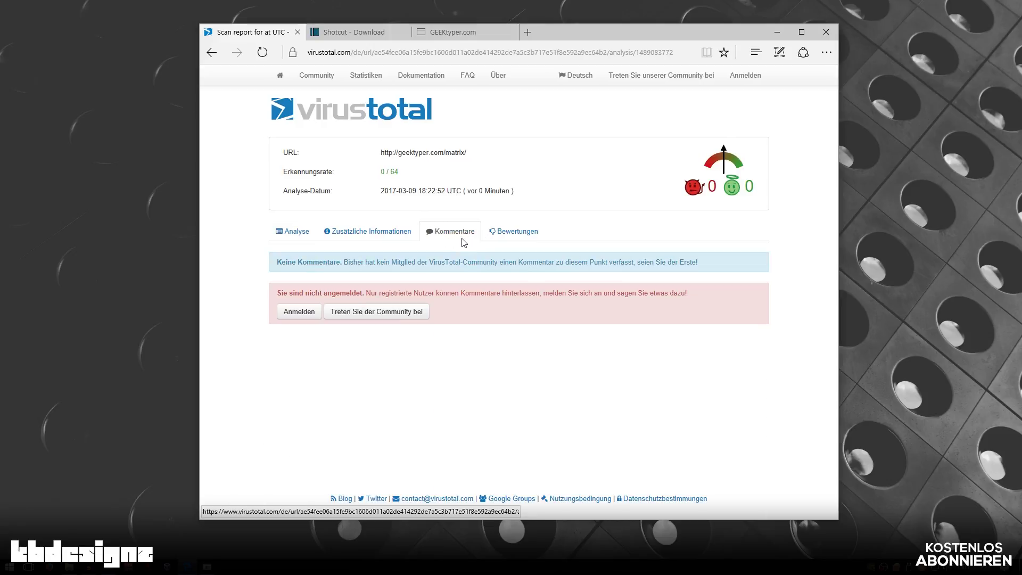
pyautogui.click(367, 232)
pyautogui.scroll(-1, 394, 258)
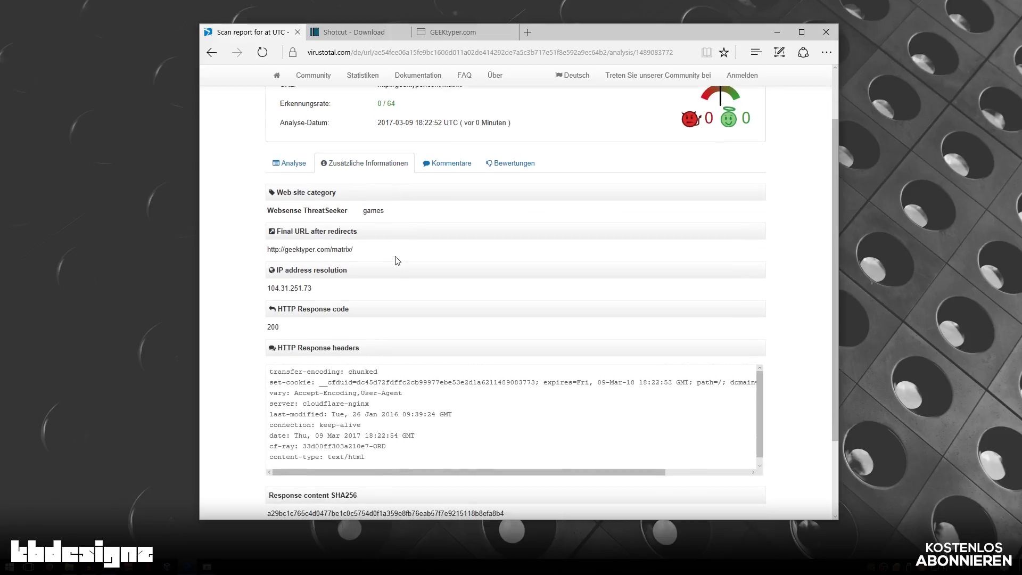
pyautogui.scroll(-1, 411, 248)
pyautogui.scroll(-1, 412, 247)
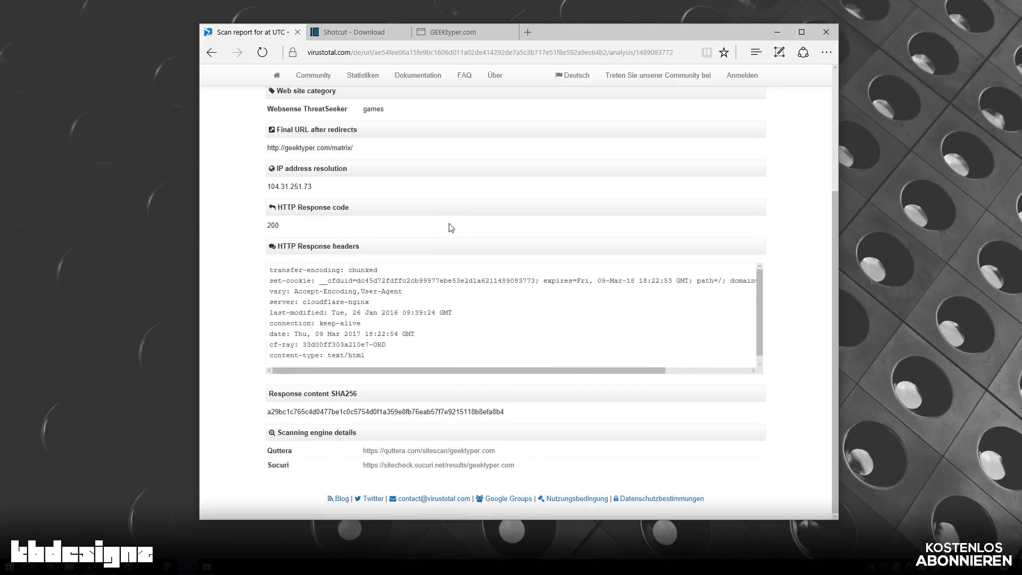
pyautogui.scroll(2, 470, 231)
pyautogui.scroll(1, 461, 252)
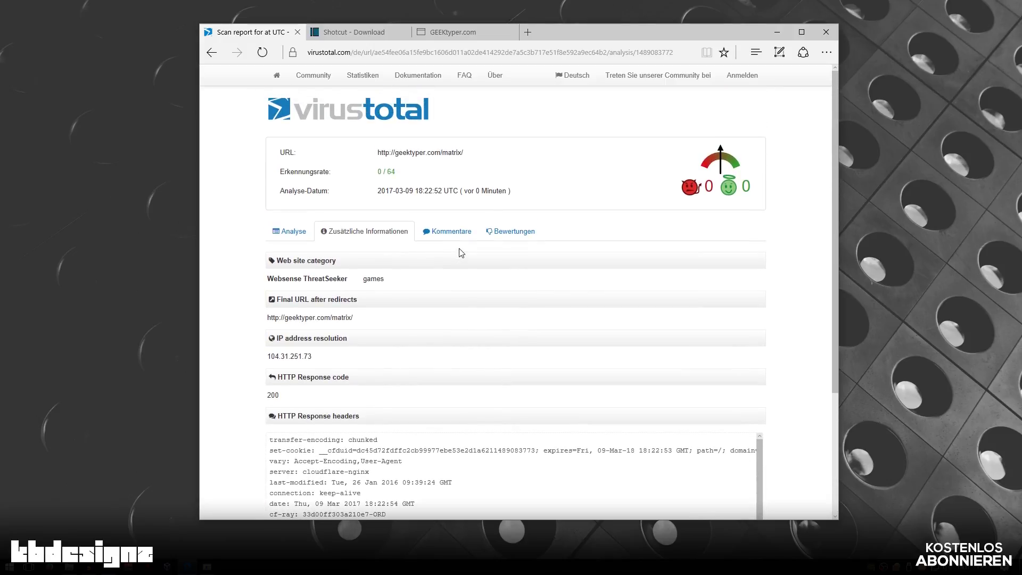
# View the analysis and ratings tabs, then return to the home page's URL scan form.
pyautogui.click(294, 234)
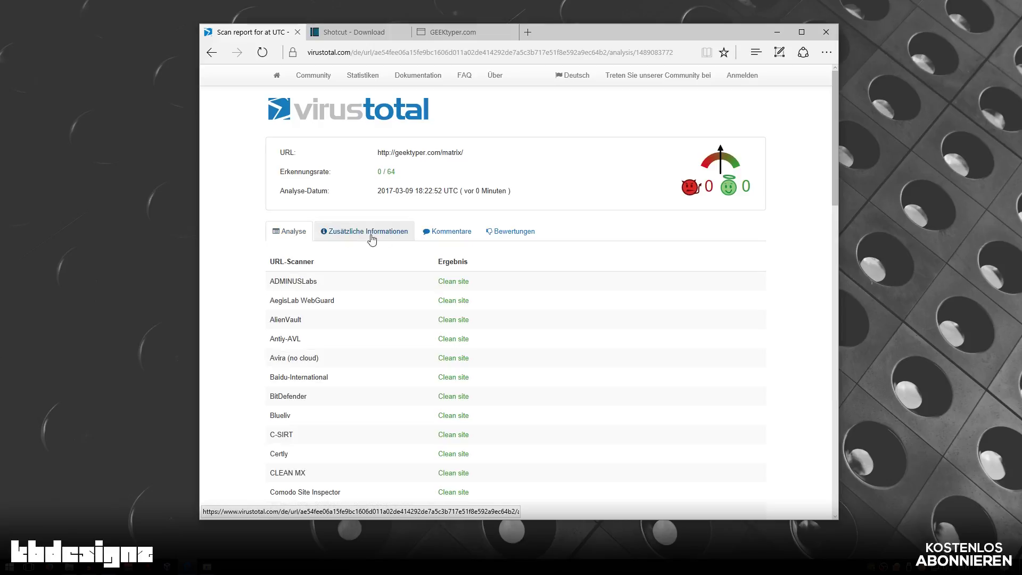
pyautogui.click(506, 231)
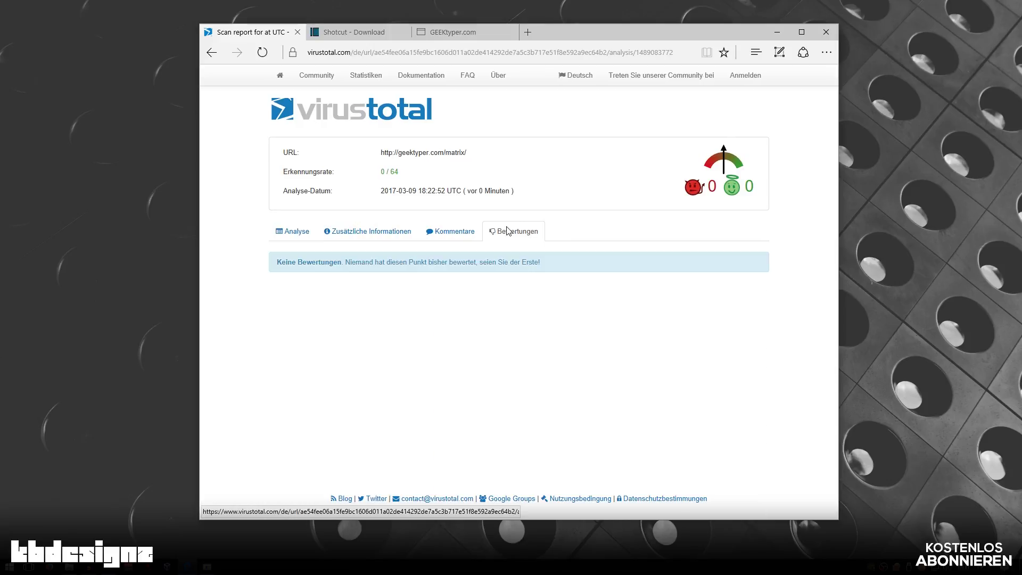
pyautogui.click(294, 232)
pyautogui.click(358, 105)
pyautogui.click(442, 221)
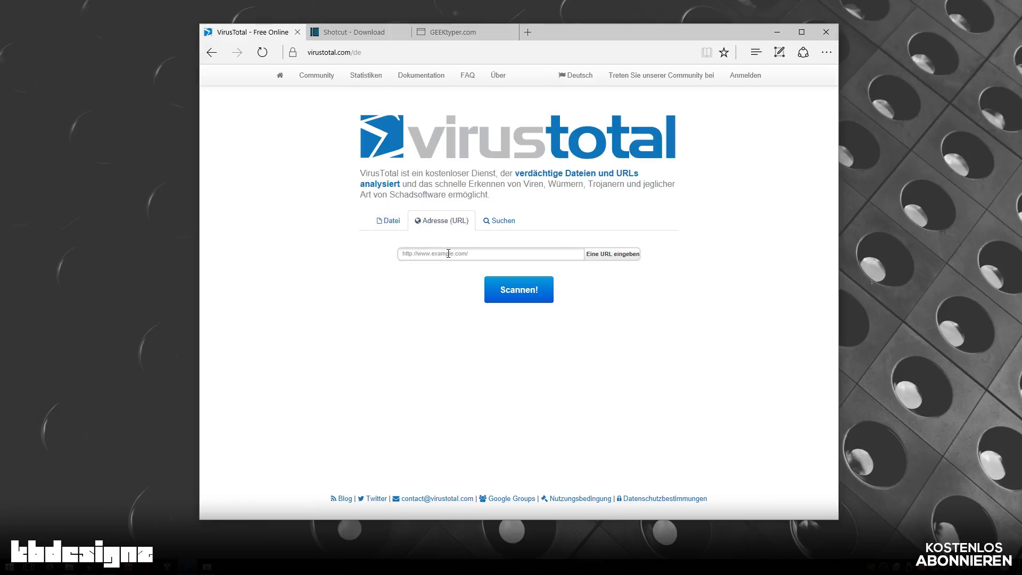
pyautogui.click(448, 253)
pyautogui.write('g')
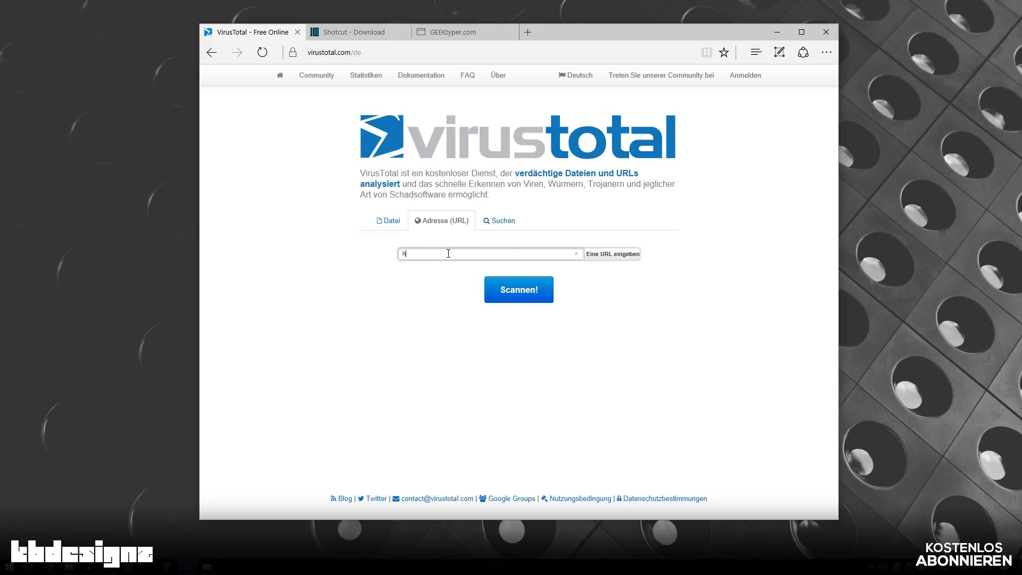
pyautogui.write('p://www.google.de')
pyautogui.press('Return')
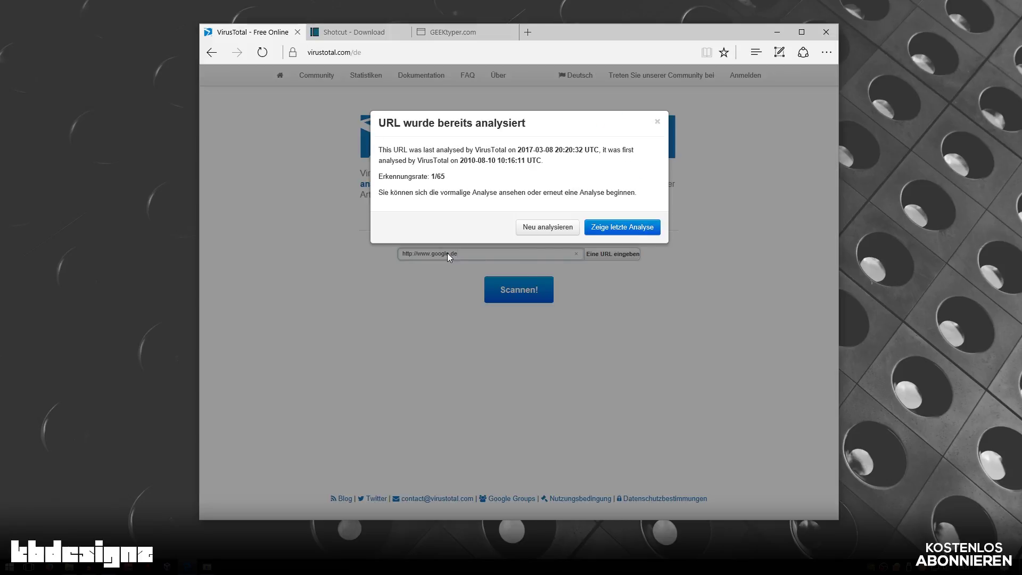
pyautogui.click(529, 228)
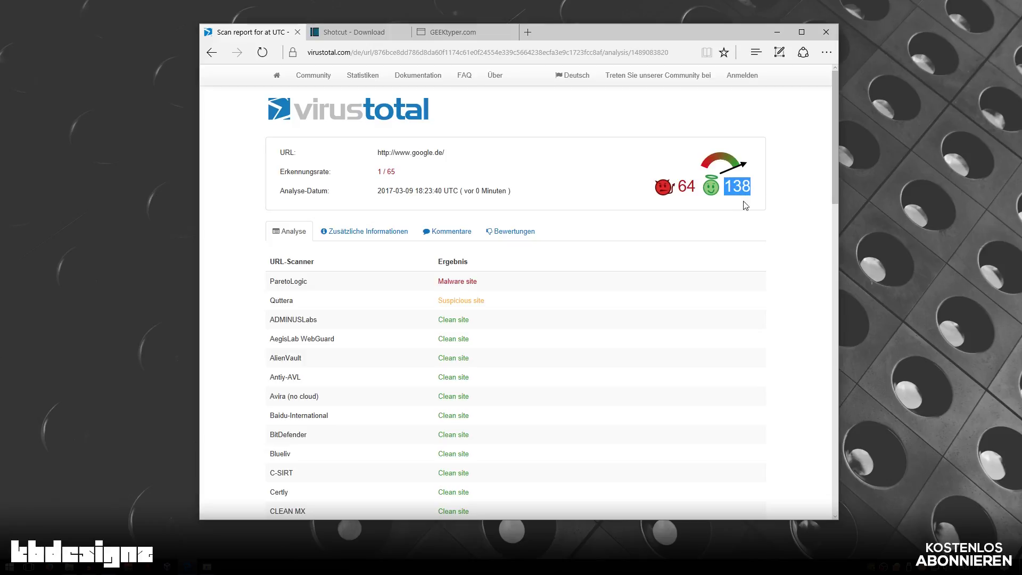
pyautogui.click(792, 194)
pyautogui.scroll(-1, 689, 218)
pyautogui.scroll(1, 690, 219)
pyautogui.scroll(-1, 688, 201)
pyautogui.scroll(-3, 686, 200)
pyautogui.scroll(3, 687, 201)
pyautogui.scroll(-5, 655, 216)
pyautogui.scroll(5, 655, 217)
pyautogui.scroll(-5, 655, 217)
pyautogui.scroll(-5, 656, 216)
pyautogui.scroll(3, 656, 217)
pyautogui.scroll(5, 656, 217)
pyautogui.scroll(3, 656, 217)
pyautogui.scroll(-1, 337, 289)
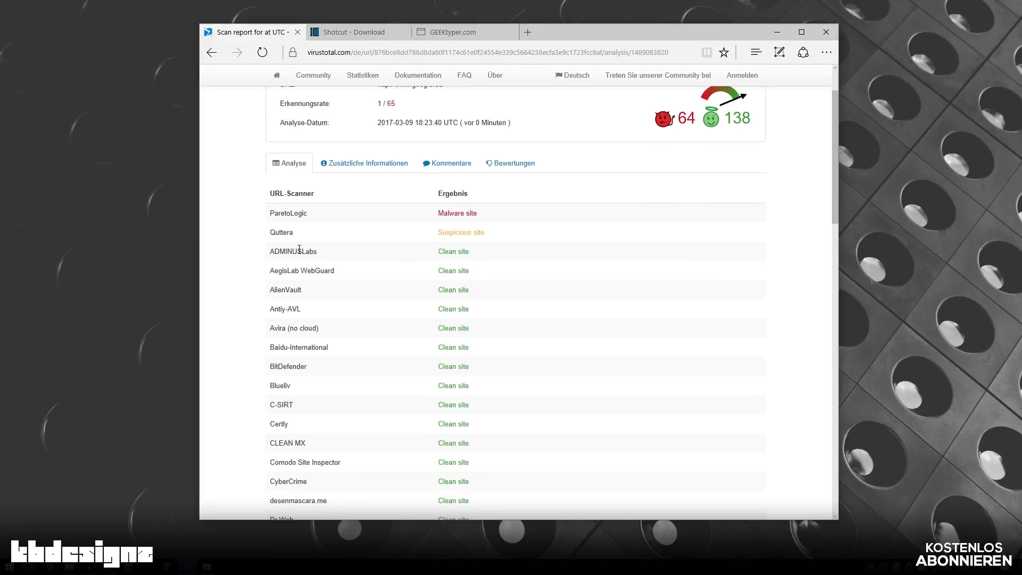
pyautogui.scroll(-1, 539, 239)
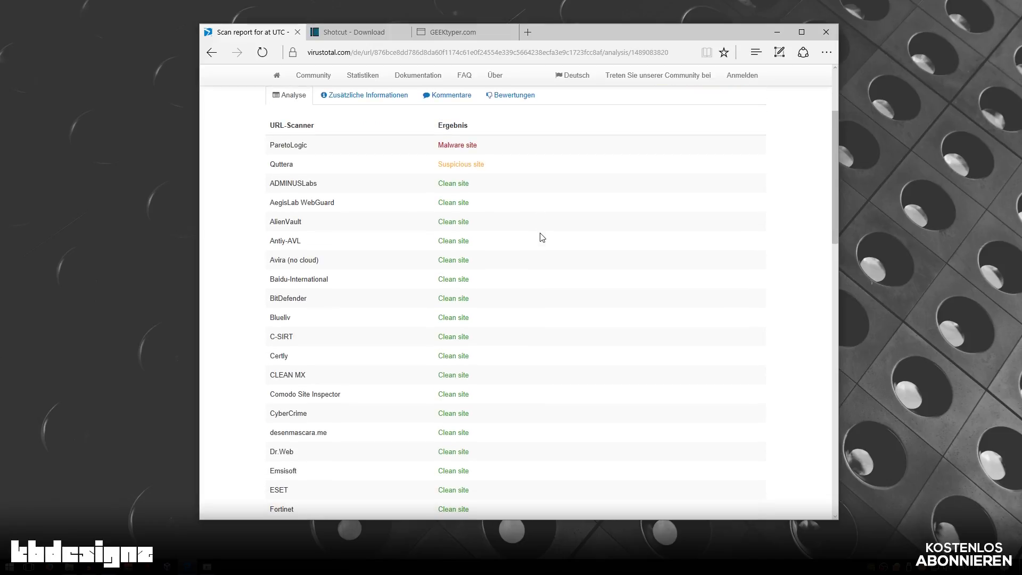
pyautogui.scroll(-3, 540, 239)
pyautogui.scroll(-5, 541, 241)
pyautogui.scroll(-6, 542, 240)
pyautogui.scroll(-2, 541, 241)
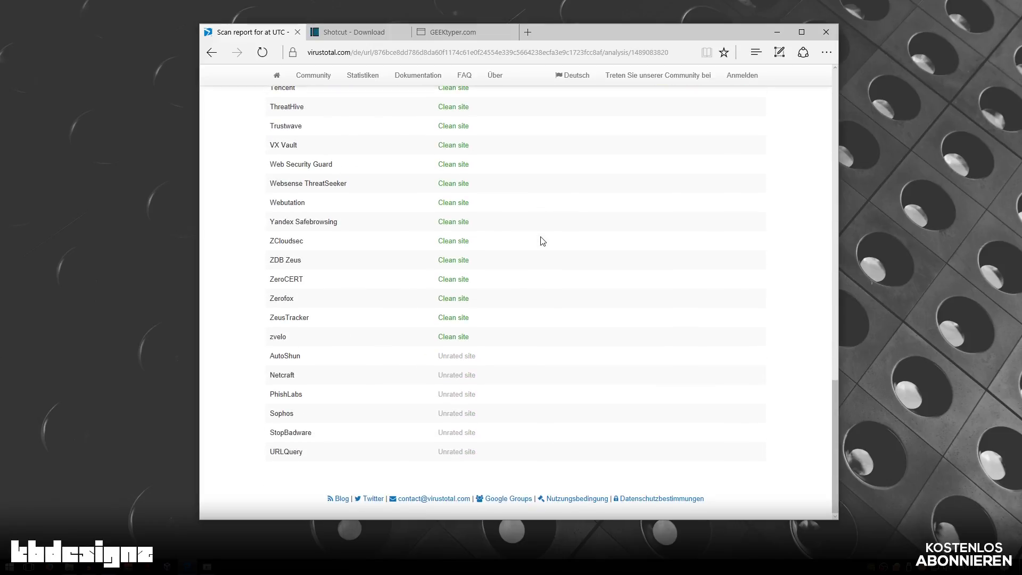
pyautogui.scroll(5, 543, 241)
pyautogui.scroll(5, 544, 241)
pyautogui.scroll(5, 545, 240)
pyautogui.scroll(1, 548, 242)
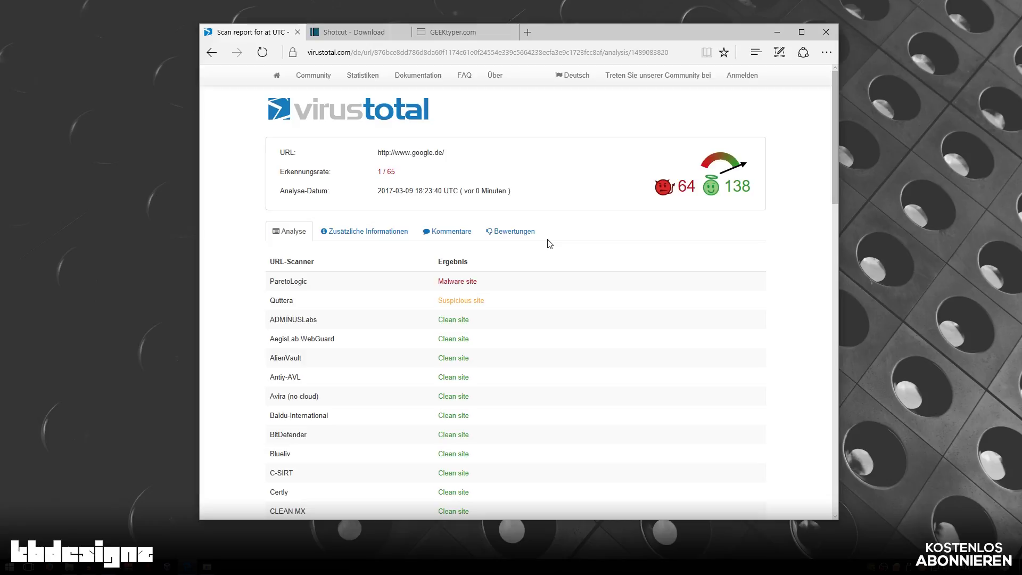
pyautogui.scroll(-4, 548, 242)
pyautogui.scroll(-6, 548, 242)
pyautogui.scroll(-5, 556, 243)
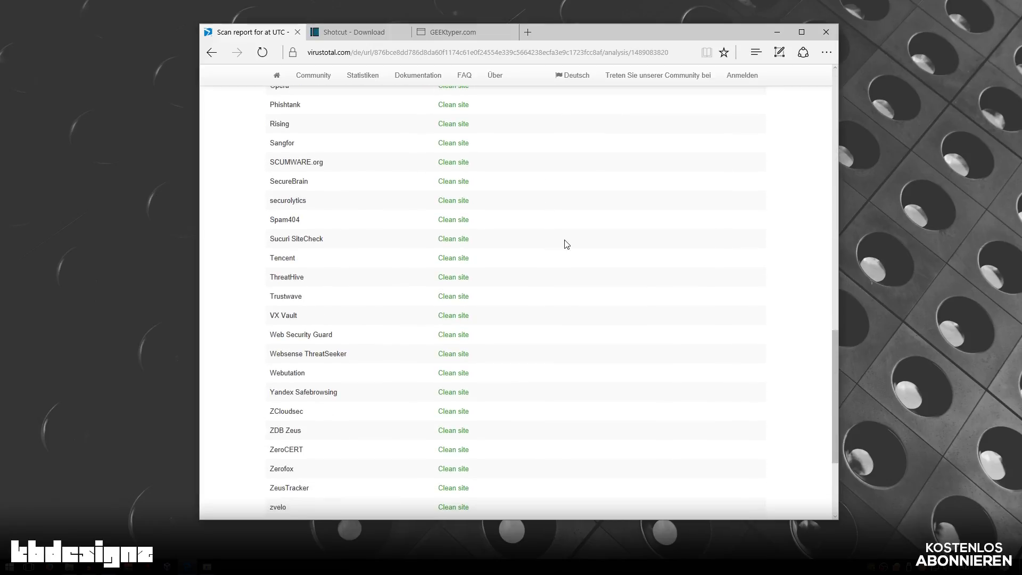
pyautogui.scroll(8, 580, 237)
pyautogui.scroll(7, 586, 236)
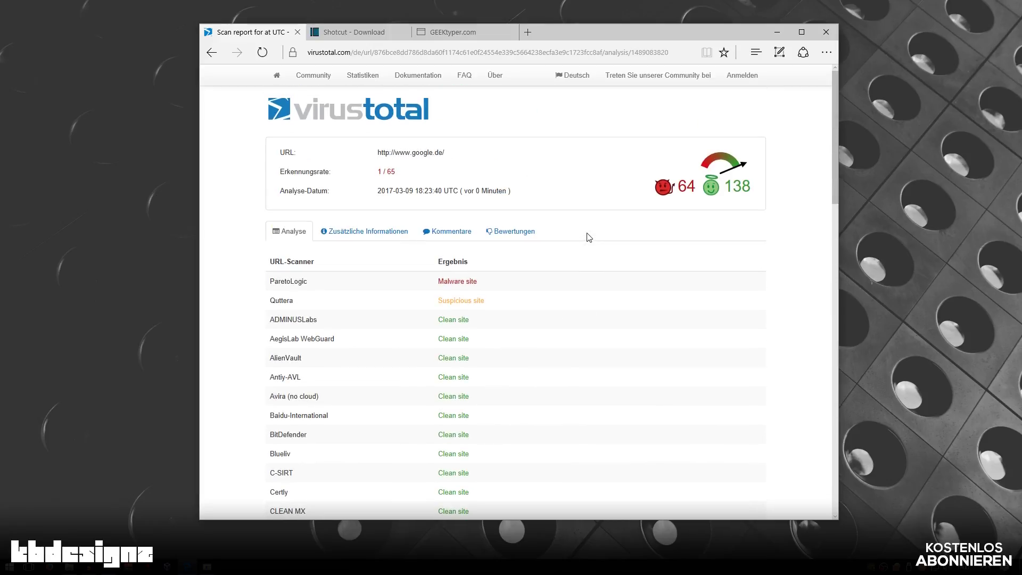
pyautogui.click(447, 233)
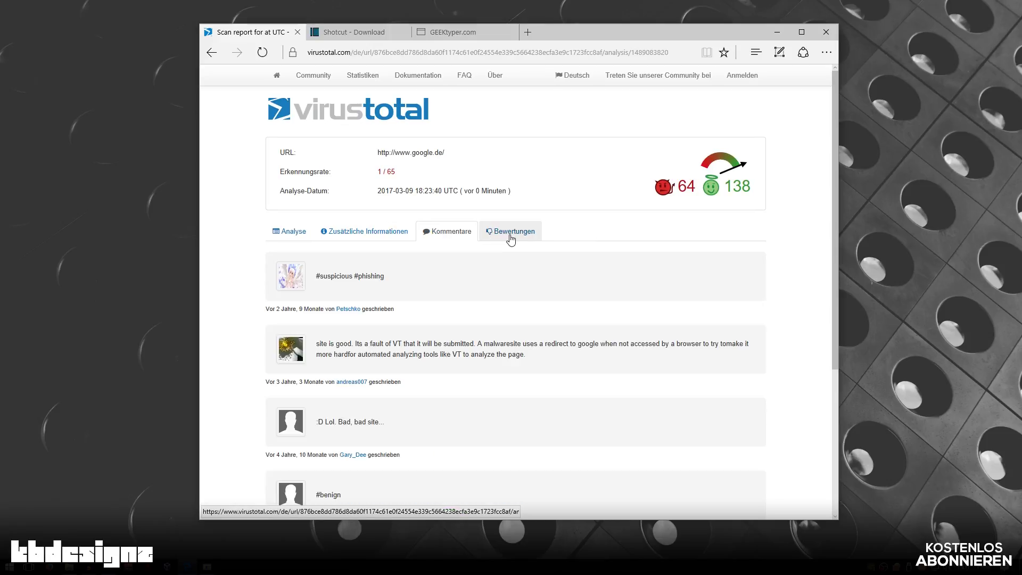
# Scroll the google.de comments, check its ratings and analysis, then return to the home page.
pyautogui.scroll(-3, 426, 298)
pyautogui.scroll(1, 463, 287)
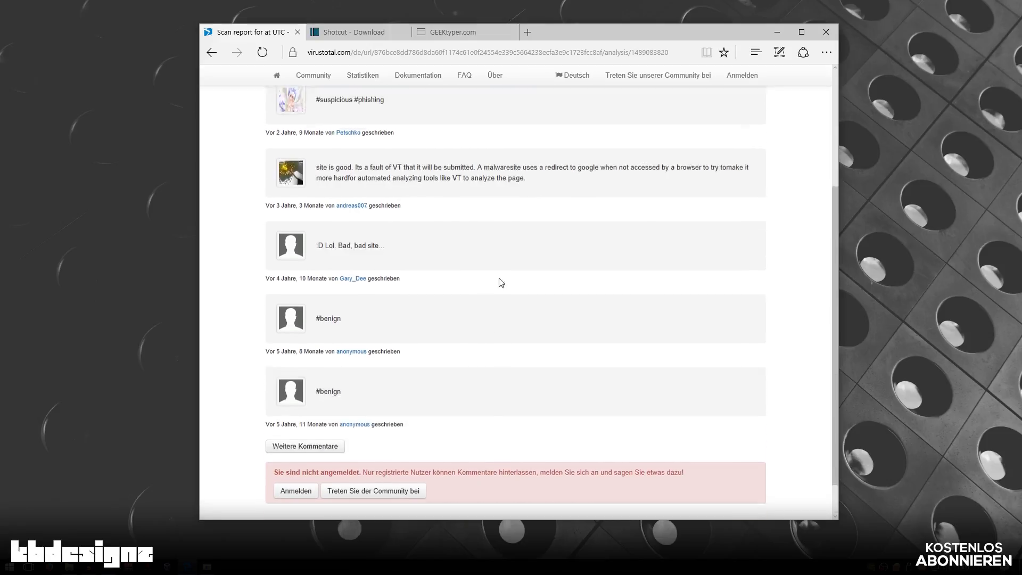
pyautogui.scroll(3, 503, 271)
pyautogui.click(516, 230)
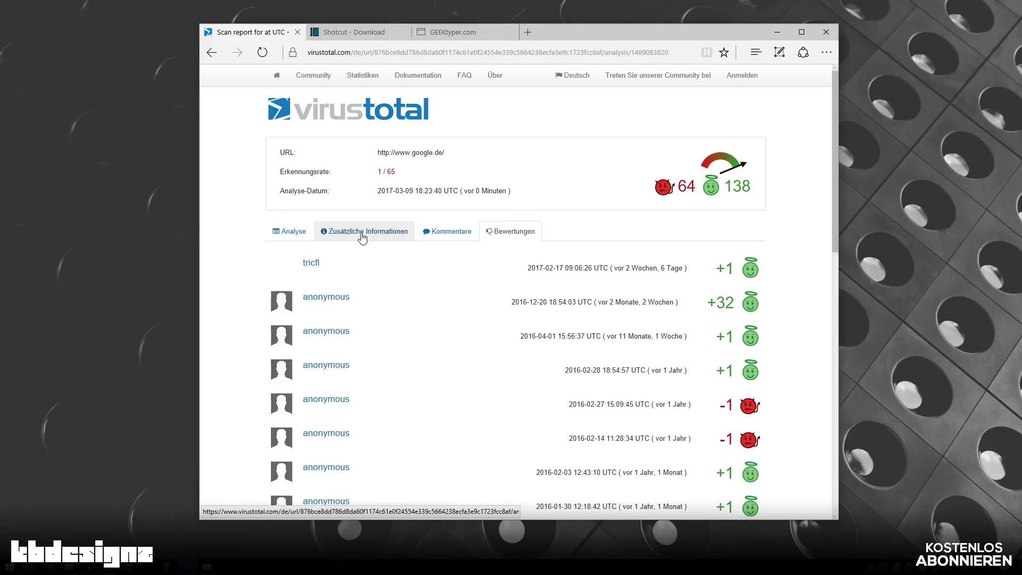
pyautogui.click(290, 231)
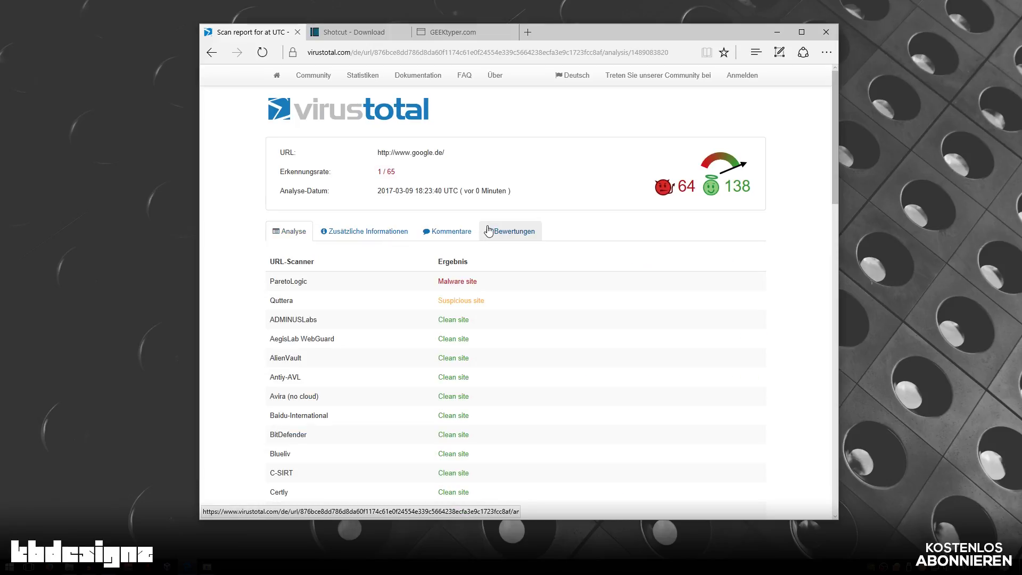
pyautogui.click(404, 133)
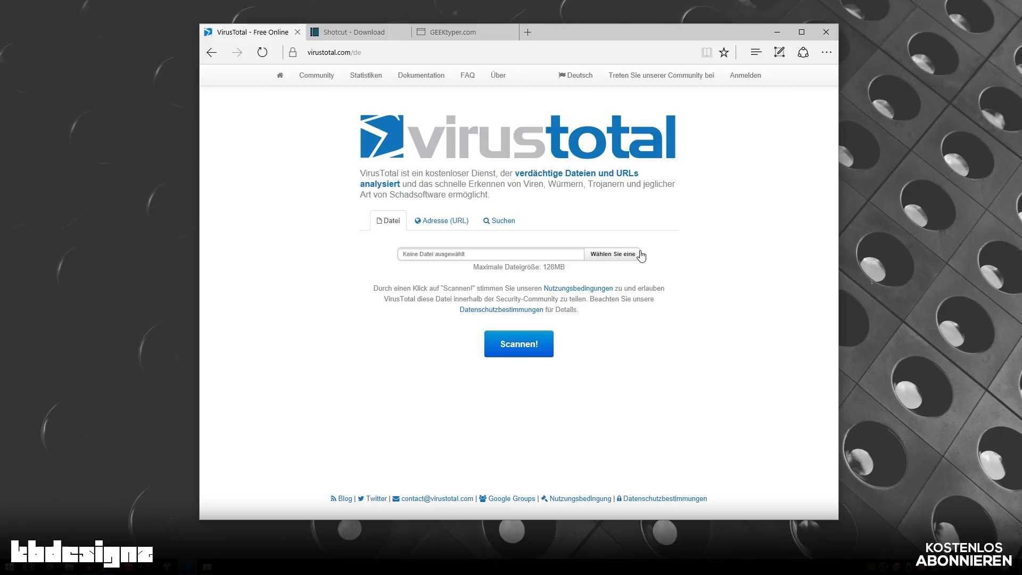
# Minimise the Edge browser window so only the desktop shows.
pyautogui.click(777, 35)
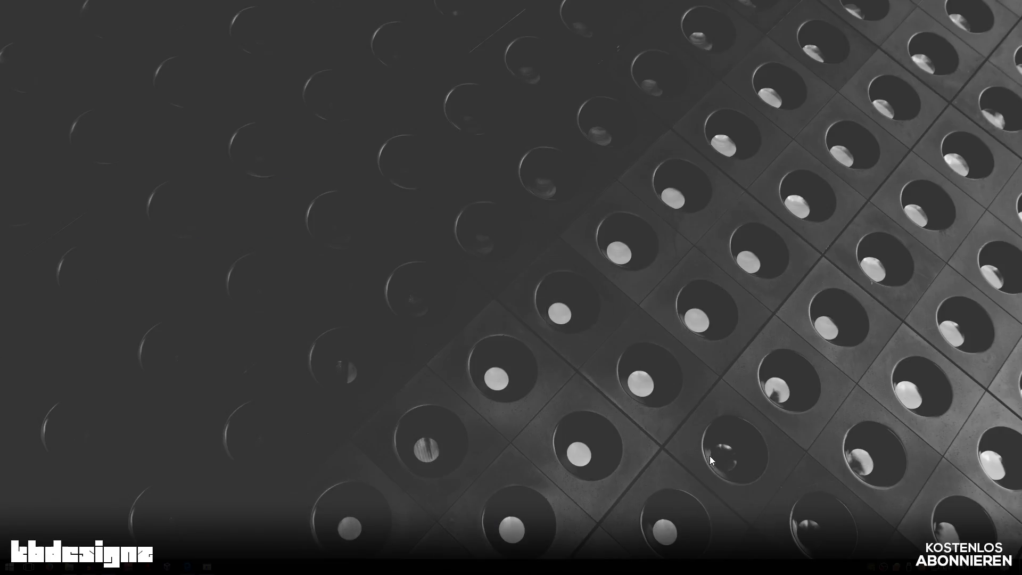